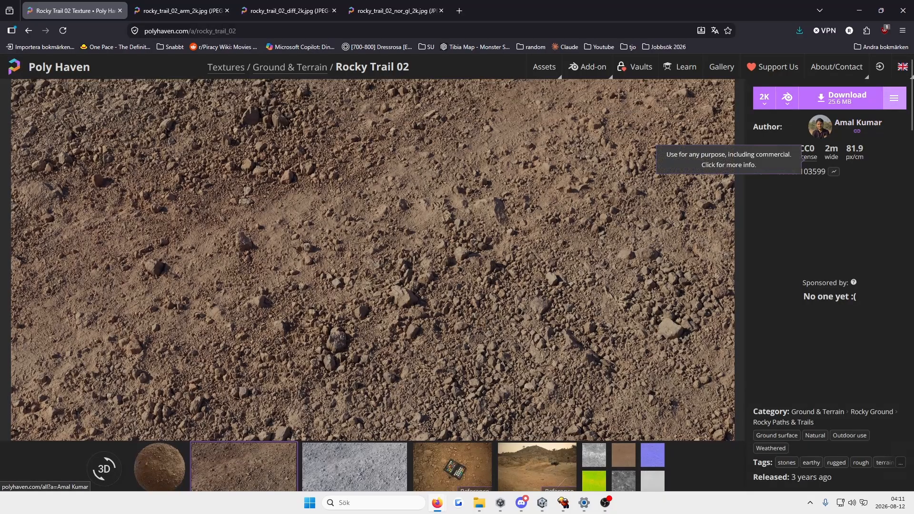
# Step: Reload the Rocky Trail 02 page, list its individual map downloads and examine the AO/Rough/Metal entry
pyautogui.click(894, 98)
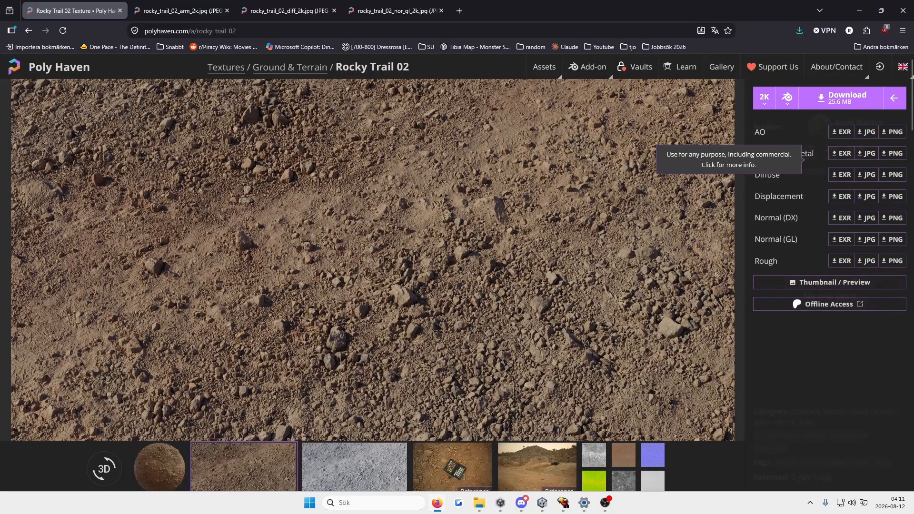
pyautogui.scroll(-3, 372, 260)
pyautogui.click(63, 31)
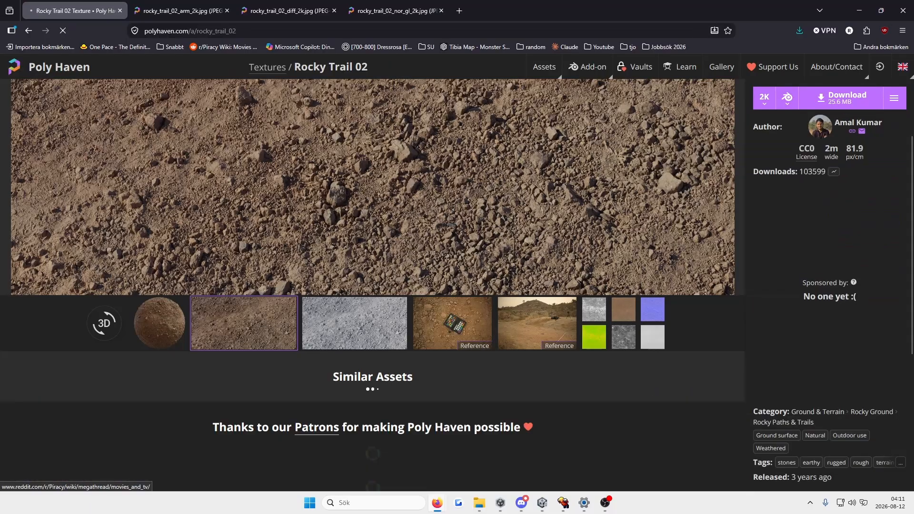
pyautogui.scroll(2, 524, 143)
pyautogui.click(895, 98)
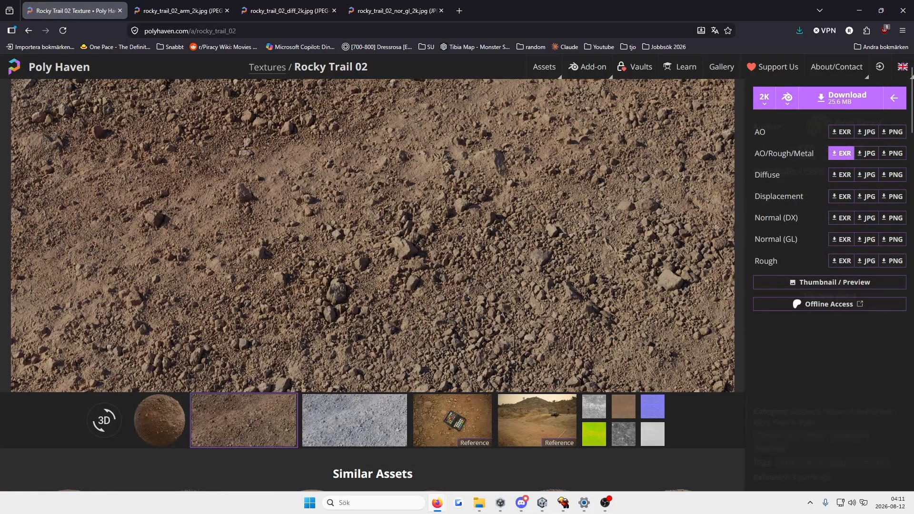
pyautogui.moveTo(760, 153)
pyautogui.mouseDown()
pyautogui.moveTo(815, 153)
pyautogui.moveTo(755, 153)
pyautogui.mouseUp()
pyautogui.click(812, 150)
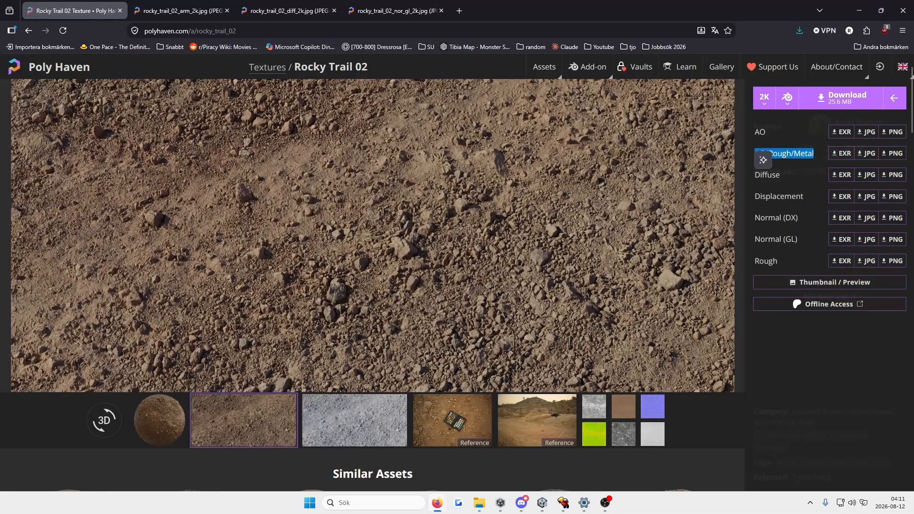
pyautogui.click(798, 164)
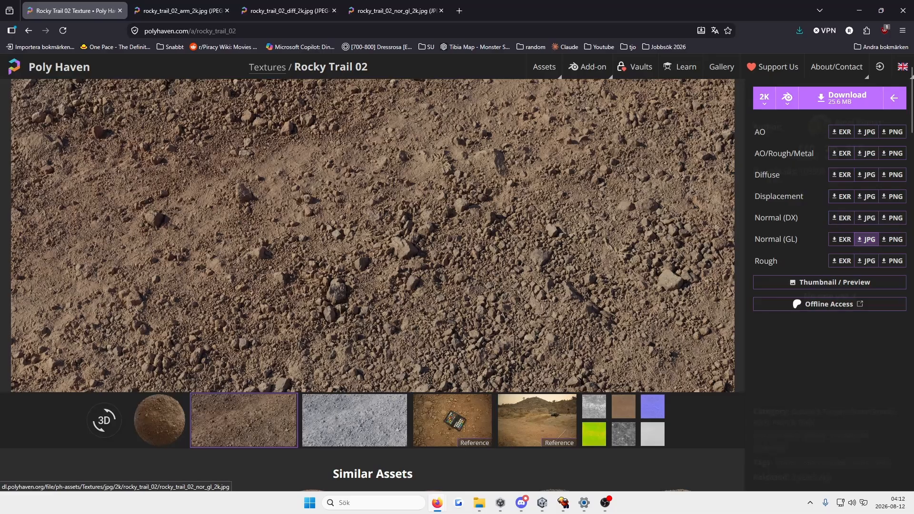
# Step: View the opened 2K ARM, diffuse and OpenGL normal map images one after another
pyautogui.click(182, 10)
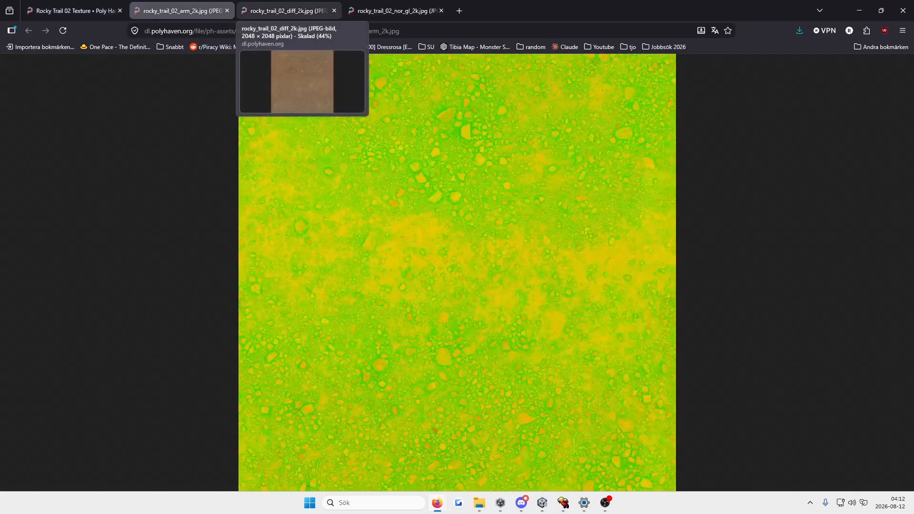
pyautogui.click(288, 11)
pyautogui.click(394, 10)
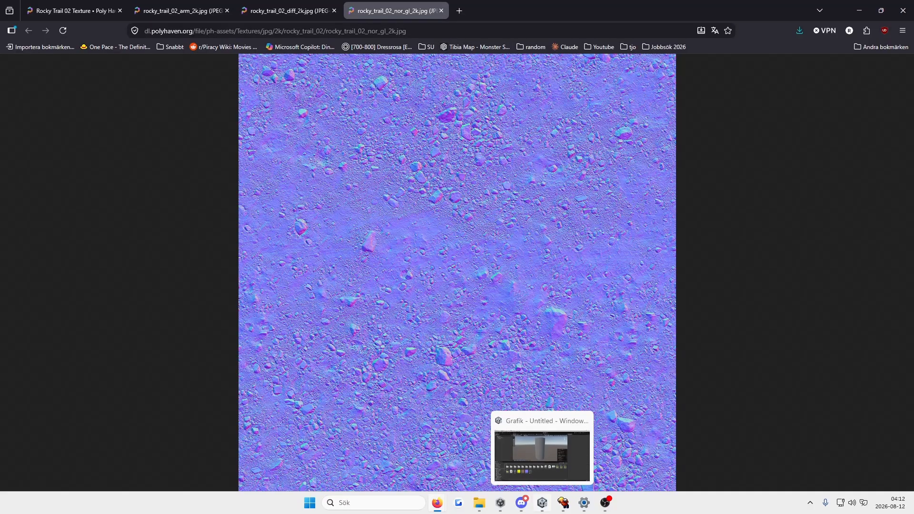
# Step: Switch to Unity and look at the imported rocky_trail_02 normal, diffuse and ARM textures in the Assets folder
pyautogui.click(543, 503)
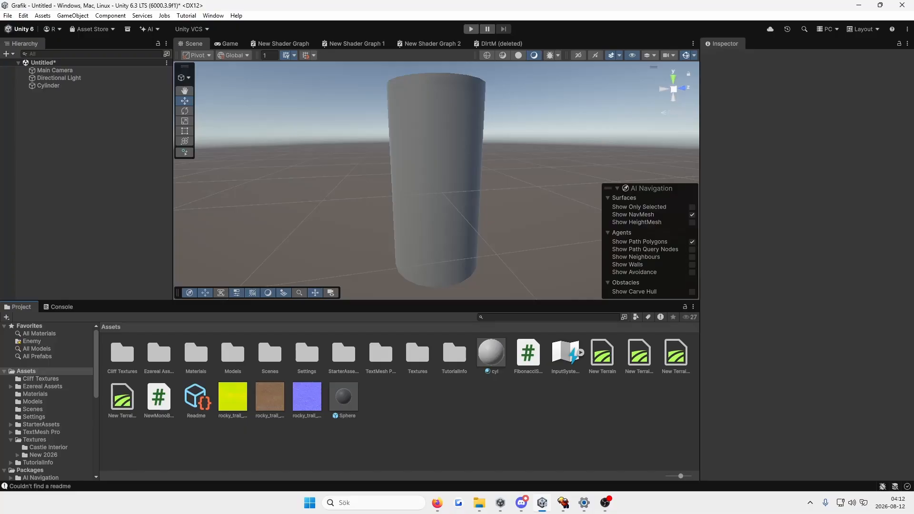
pyautogui.click(307, 397)
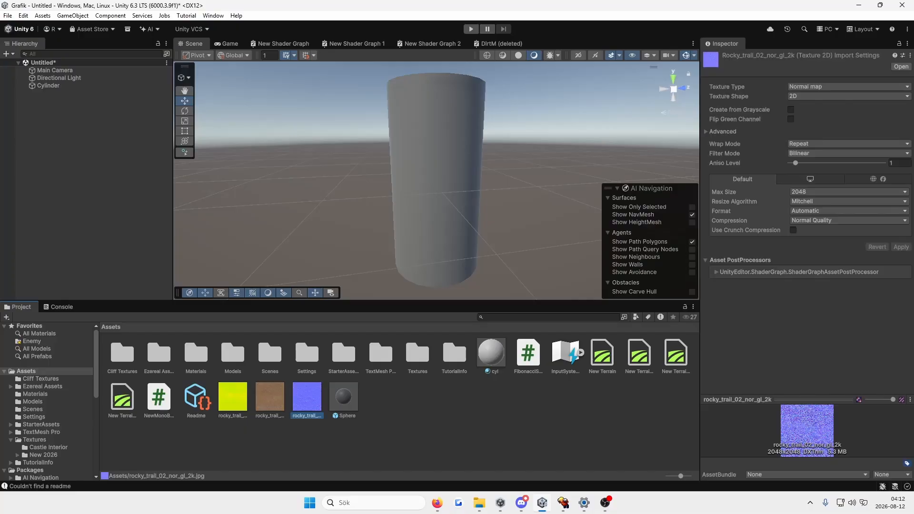
pyautogui.click(270, 397)
pyautogui.click(233, 398)
pyautogui.click(228, 445)
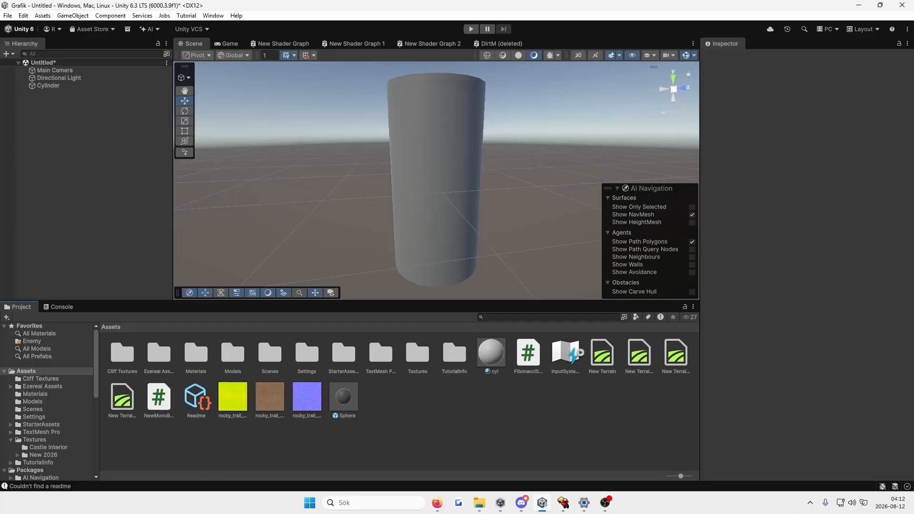
# Step: Create a URP Lit Shader Graph named Rocky in the Assets folder and open it for editing
pyautogui.rightClick(476, 410)
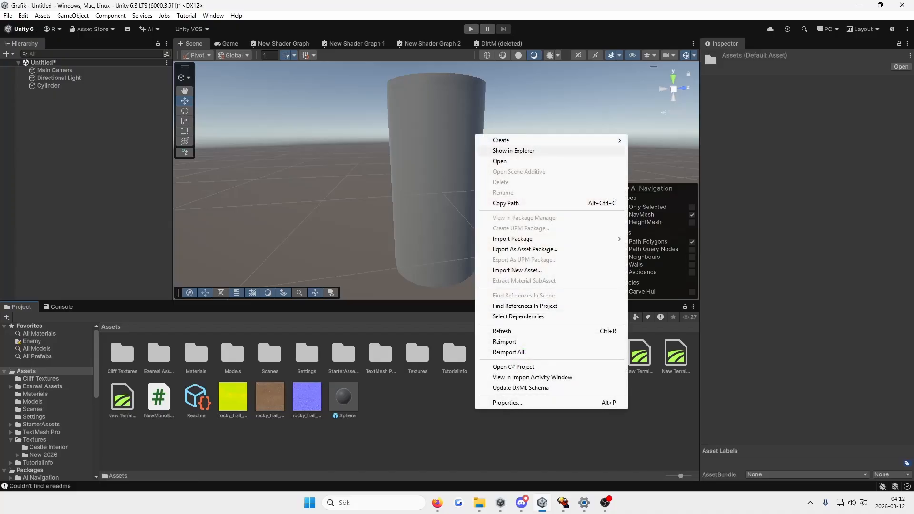
pyautogui.moveTo(505, 140)
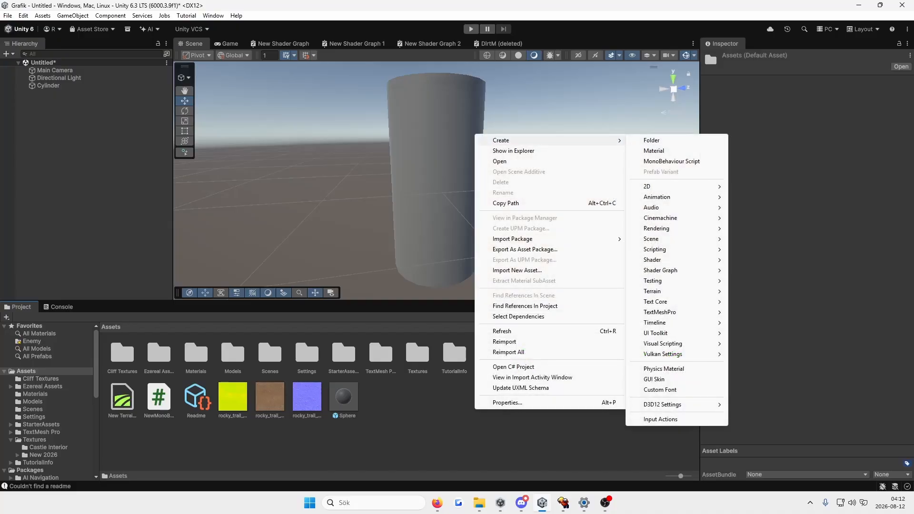
pyautogui.moveTo(661, 270)
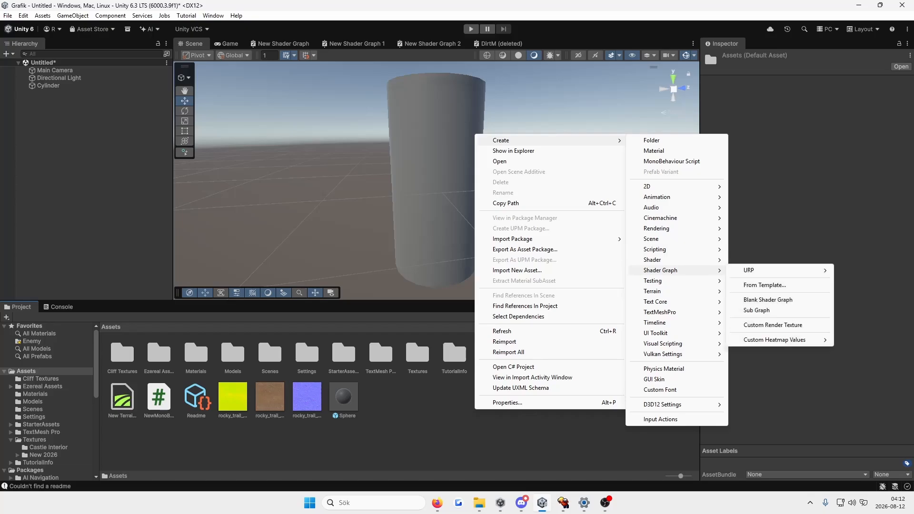
pyautogui.moveTo(749, 270)
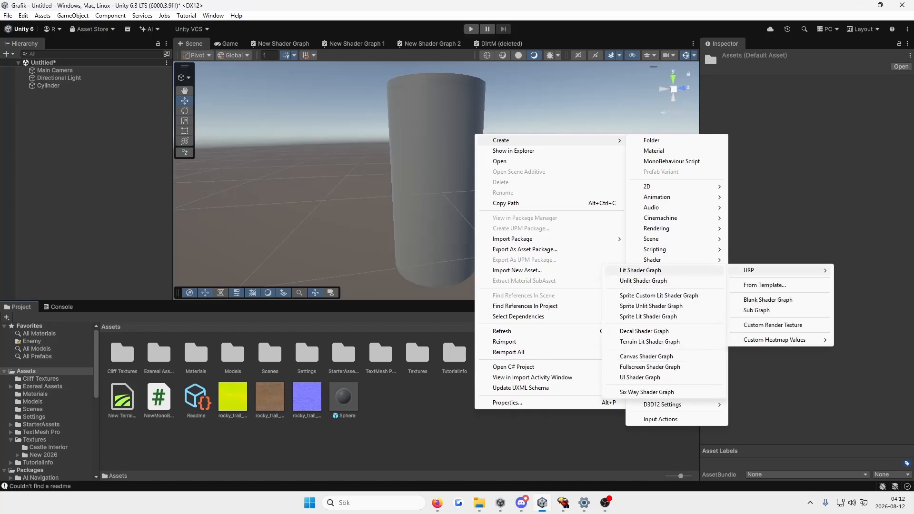
pyautogui.click(640, 270)
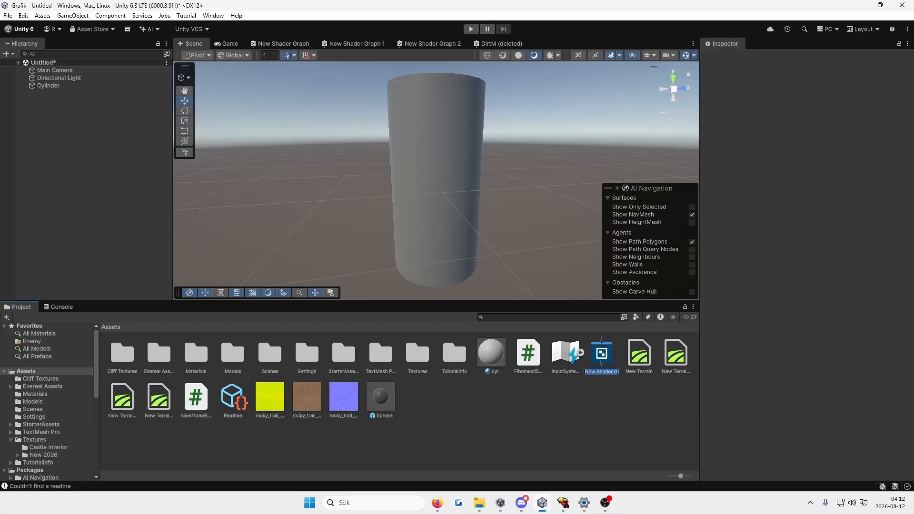
pyautogui.write('Rocky')
pyautogui.press('Return')
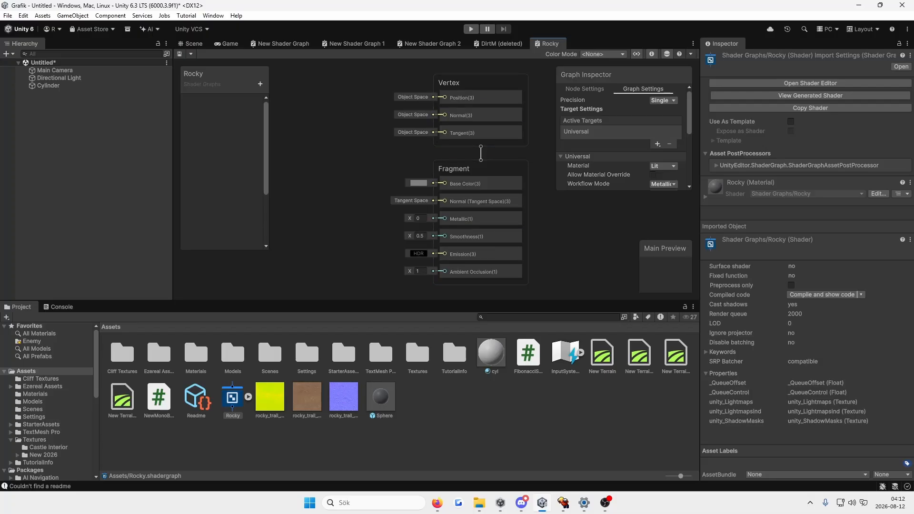
# Step: Check the import settings of the diffuse, normal and ARM textures, including the normal map's Texture Type options
pyautogui.click(306, 398)
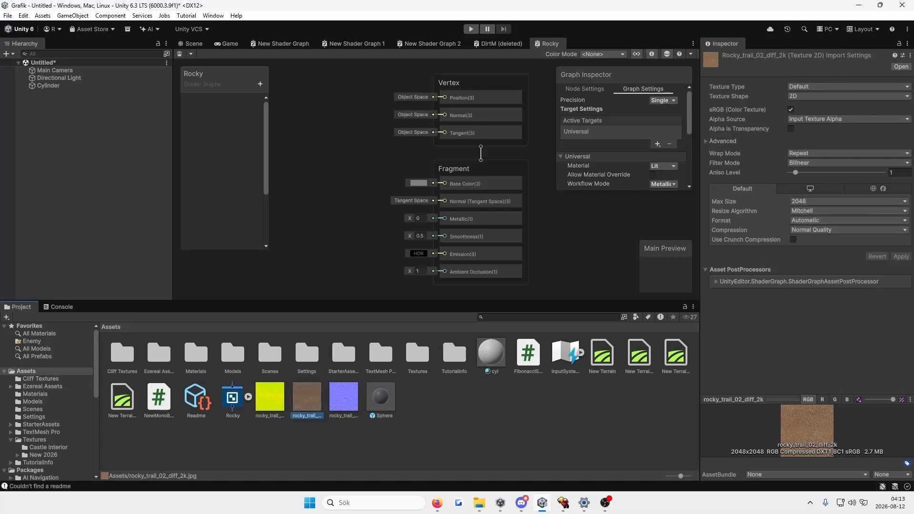
pyautogui.click(344, 398)
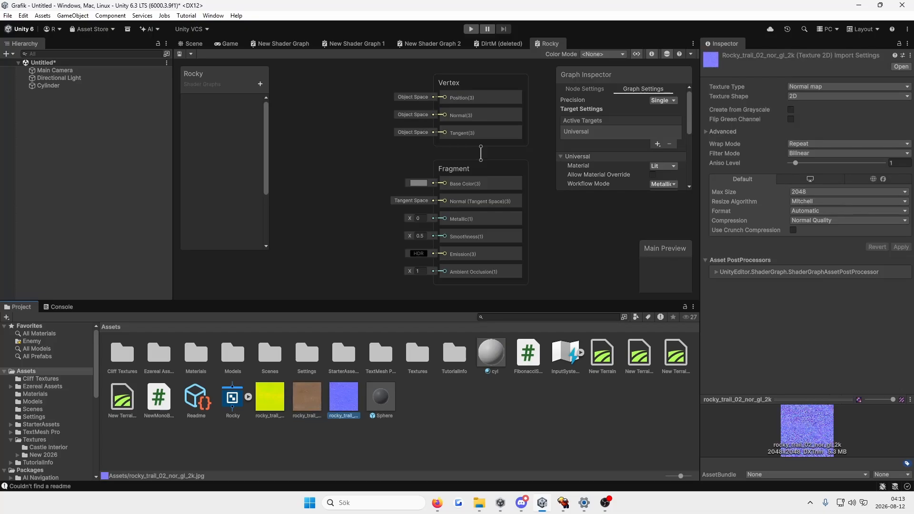
pyautogui.click(850, 87)
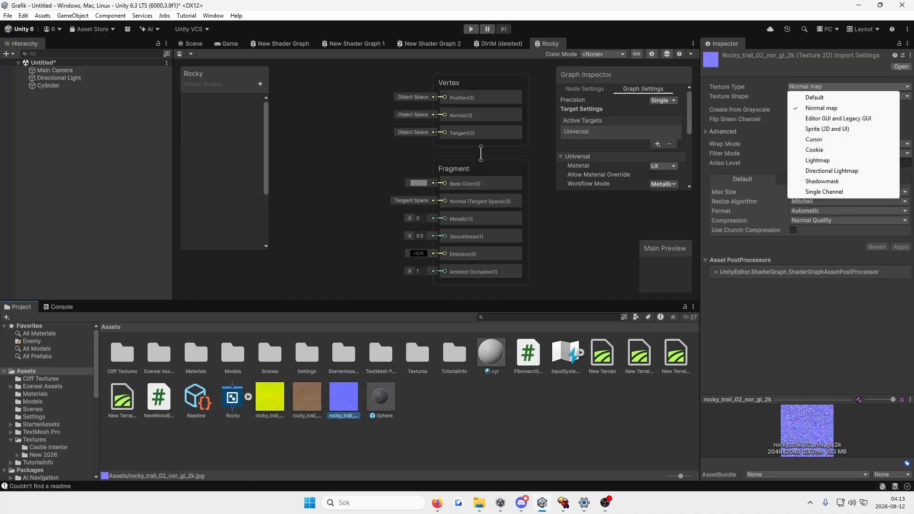
pyautogui.click(800, 273)
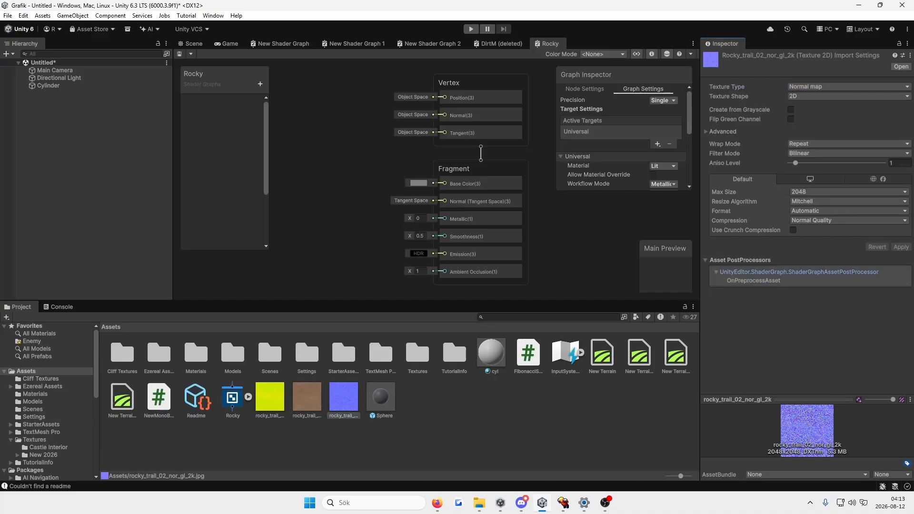
pyautogui.click(270, 398)
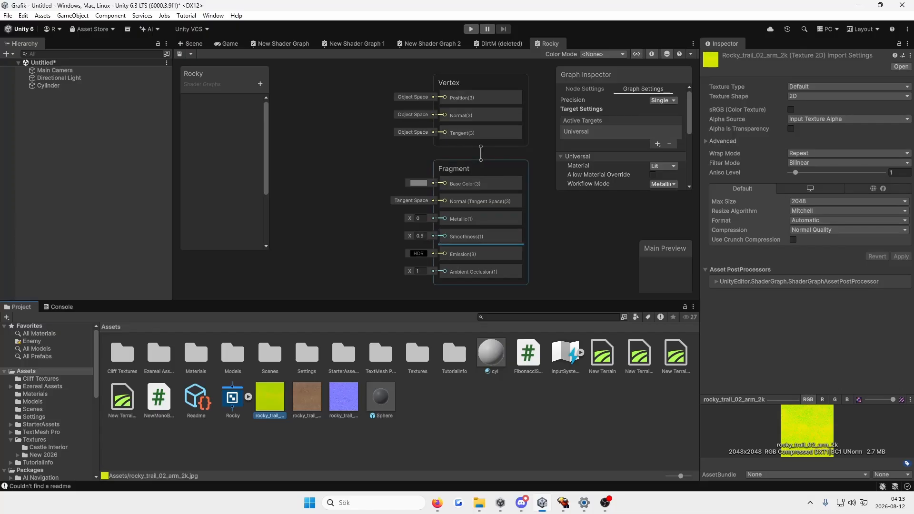
# Step: Add the rocky_trail_02_diff_2k texture to the graph as a sample node and connect its RGBA output to Base Color
pyautogui.moveTo(362, 224); pyautogui.dragTo(381, 198, button='middle')
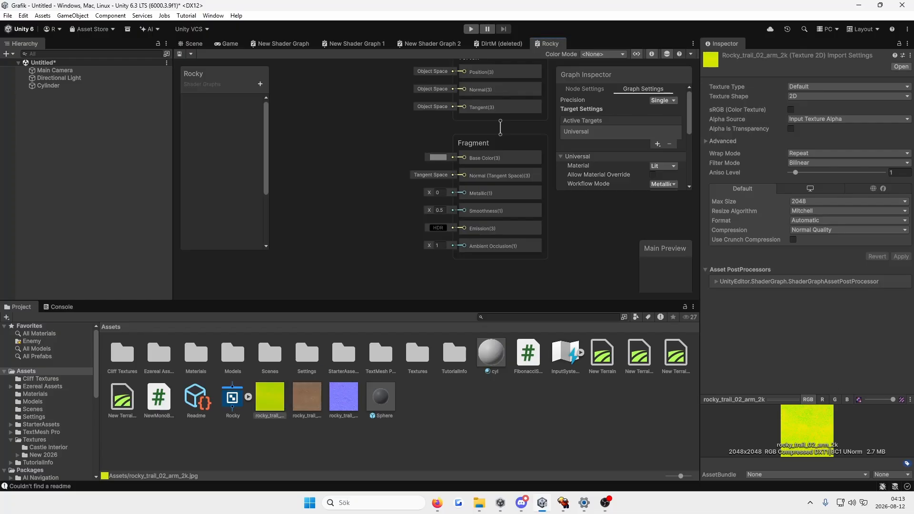
pyautogui.moveTo(307, 396); pyautogui.dragTo(308, 140)
pyautogui.moveTo(381, 186); pyautogui.dragTo(401, 199, button='middle')
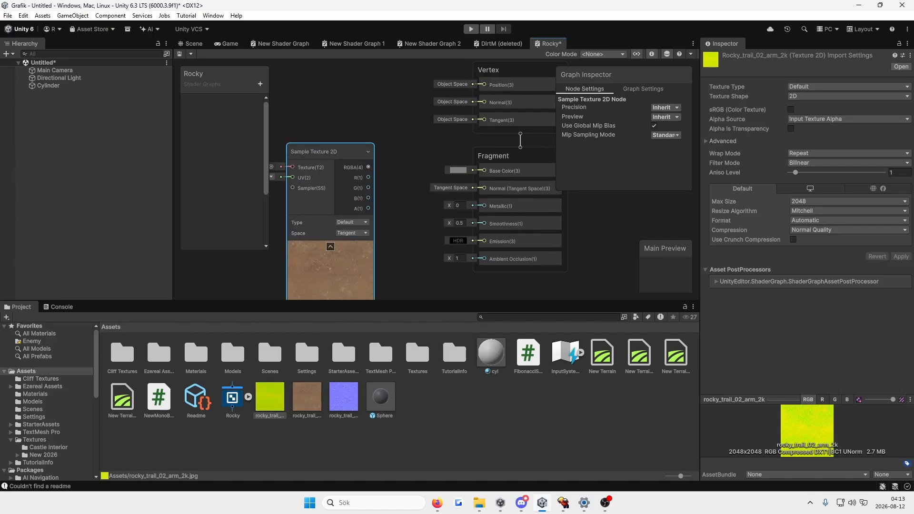
pyautogui.moveTo(368, 168); pyautogui.dragTo(485, 170)
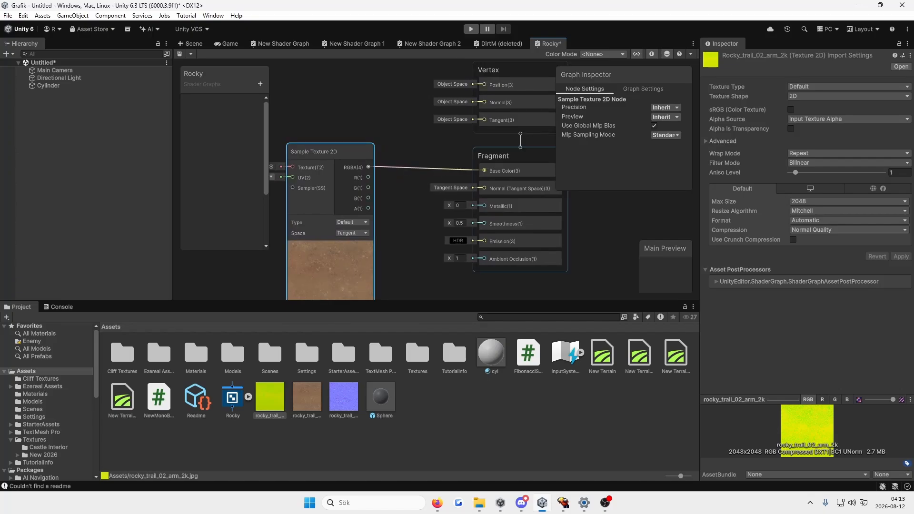
# Step: Add the rocky_trail_02_nor_gl_2k texture below the diffuse sample, connect its RGBA output to Normal (Tangent Space), and align the node under the diffuse one
pyautogui.scroll(-3, 410, 244)
pyautogui.moveTo(410, 244); pyautogui.dragTo(432, 111, button='middle')
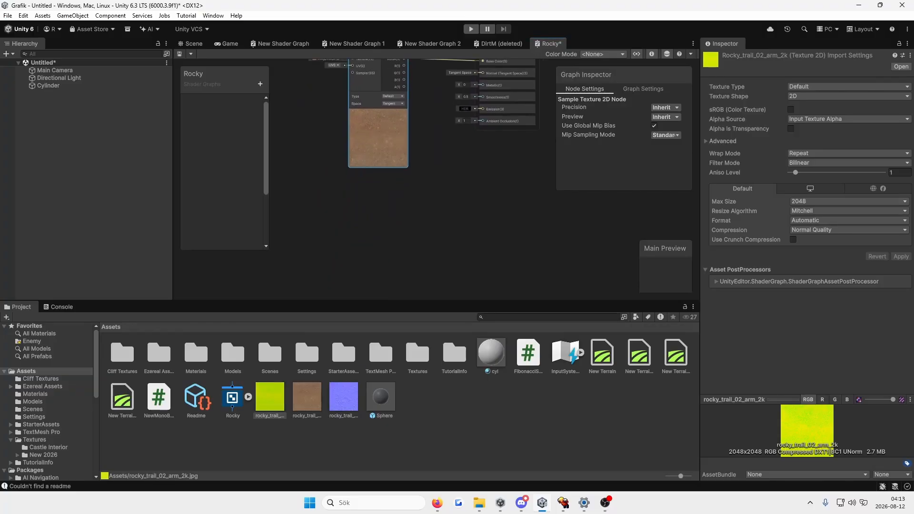
pyautogui.moveTo(344, 397); pyautogui.dragTo(297, 197)
pyautogui.moveTo(371, 205); pyautogui.dragTo(336, 237, button='middle')
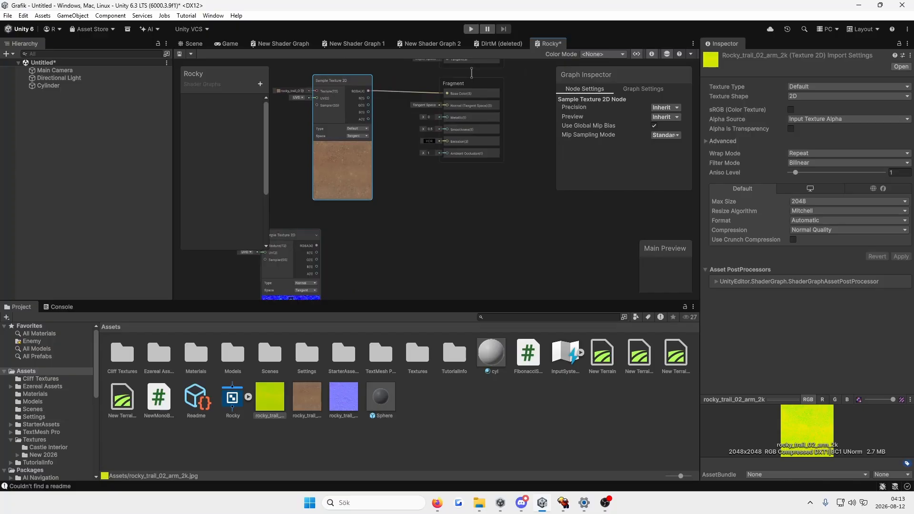
pyautogui.moveTo(316, 246); pyautogui.dragTo(447, 106)
pyautogui.moveTo(346, 255); pyautogui.dragTo(361, 246, button='middle')
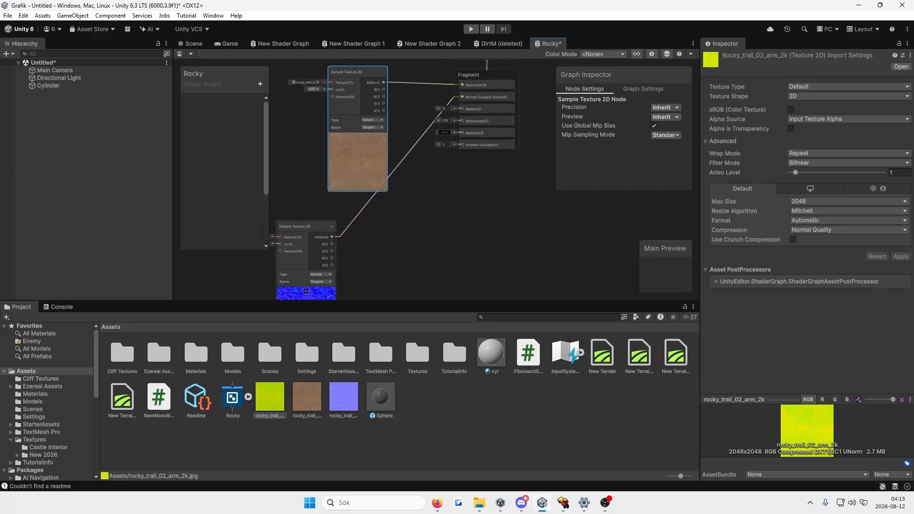
pyautogui.moveTo(306, 228); pyautogui.dragTo(371, 222)
# Step: Add the rocky_trail_02_arm_2k texture to the graph as a sample node in the free space before the normal sample
pyautogui.moveTo(443, 219); pyautogui.dragTo(619, 205, button='middle')
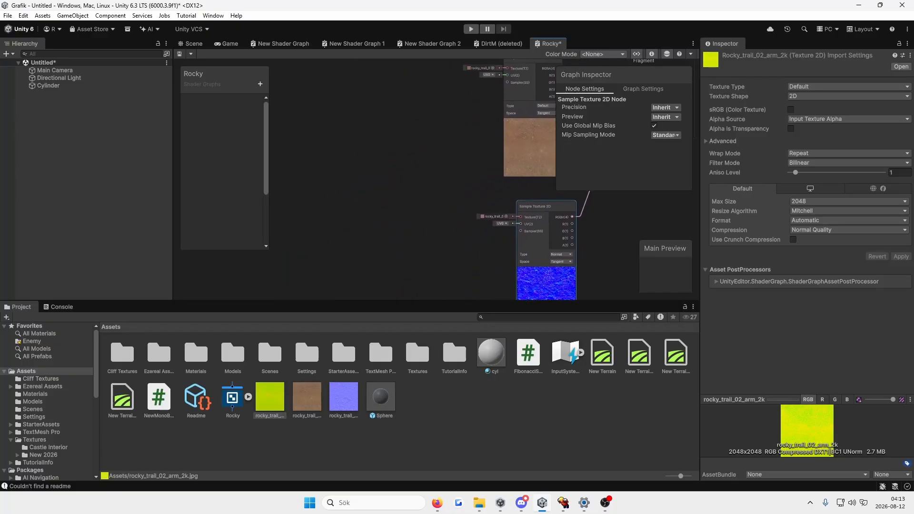
pyautogui.moveTo(270, 397); pyautogui.dragTo(298, 207)
pyautogui.moveTo(352, 267); pyautogui.dragTo(402, 214, button='middle')
# Step: Switch to the Poly Haven page in the browser, check the ARM map's channel order, and return to Unity
pyautogui.hotkey('alt', 'Tab')
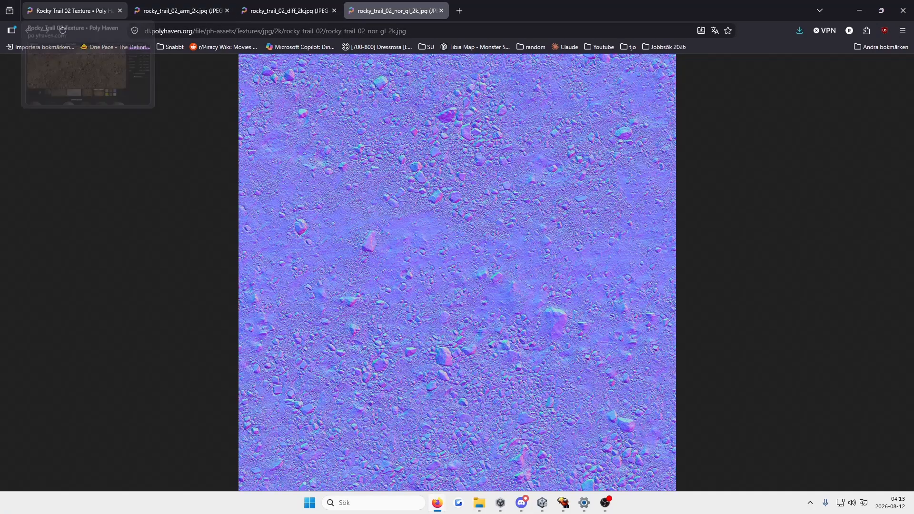
pyautogui.click(71, 11)
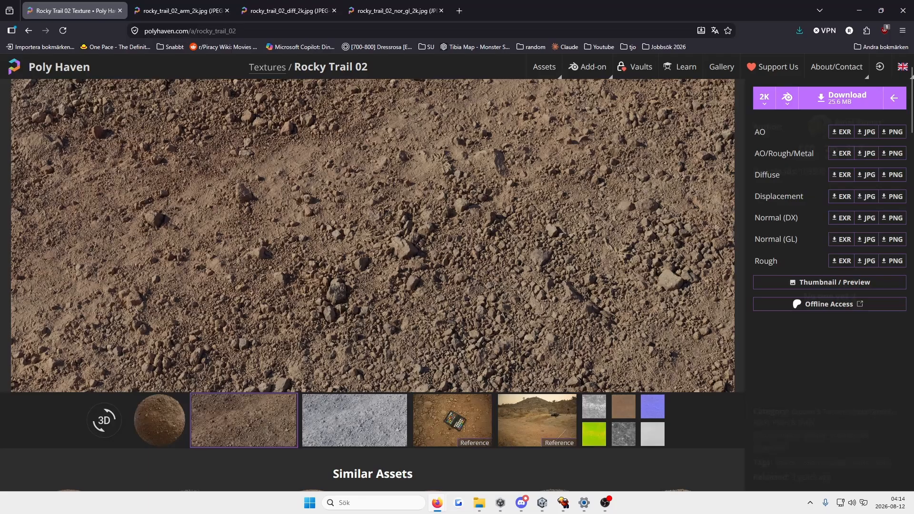
pyautogui.click(542, 503)
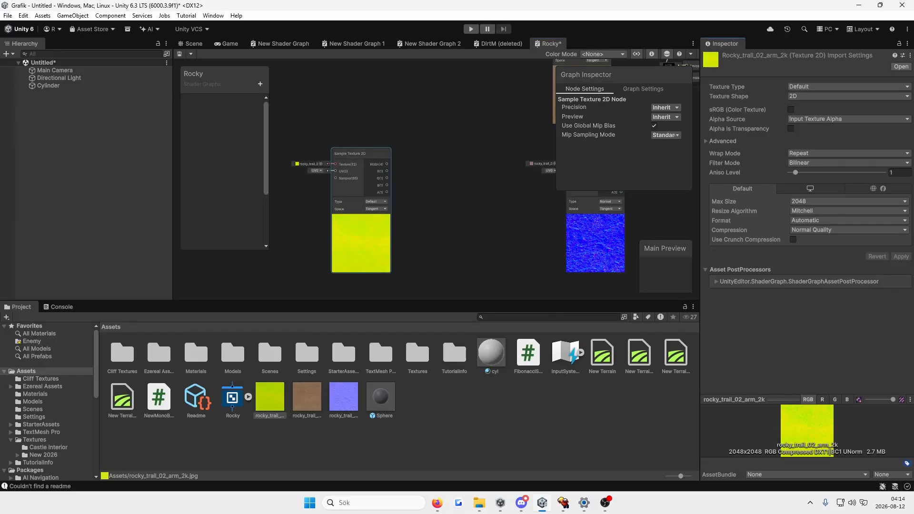
# Step: Connect the R output of the rocky_trail_02_arm_2k sample node to the Fragment's Ambient Occlusion input
pyautogui.scroll(2, 433, 249)
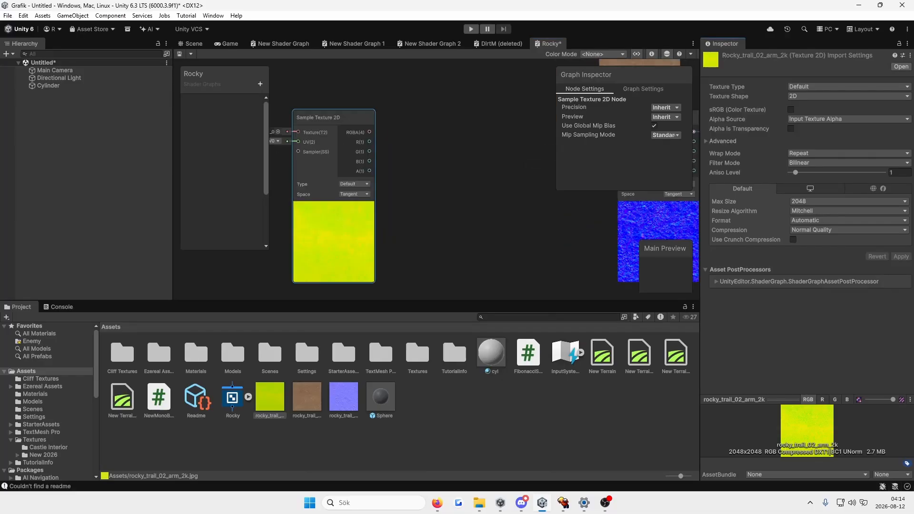
pyautogui.moveTo(432, 249); pyautogui.dragTo(519, 256, button='middle')
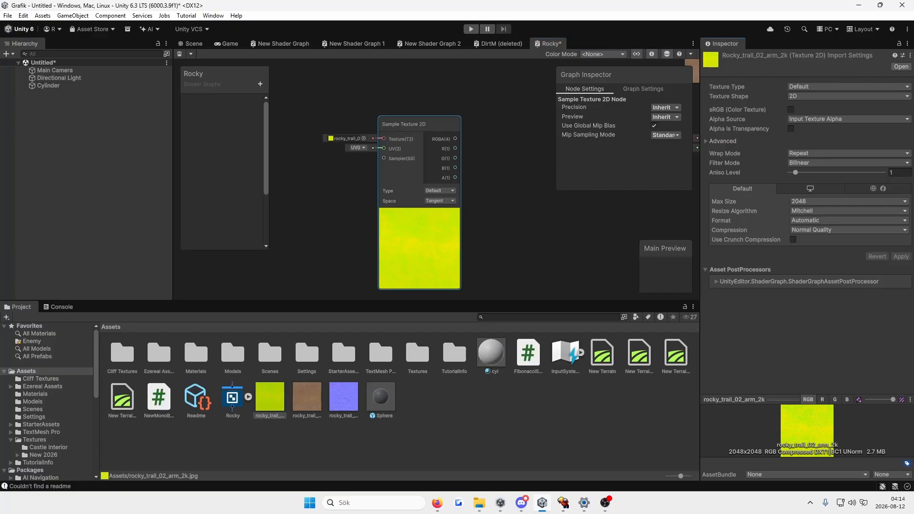
pyautogui.moveTo(491, 193); pyautogui.dragTo(365, 230, button='middle')
pyautogui.scroll(-1, 393, 223)
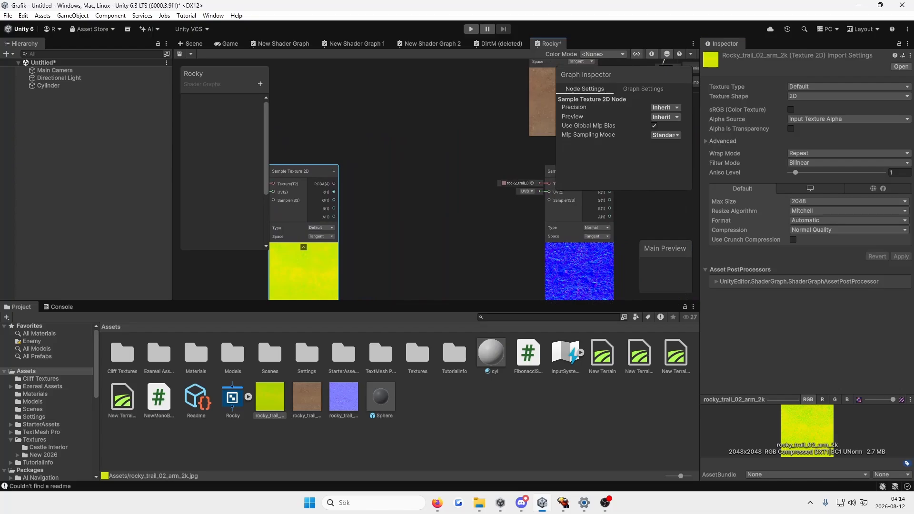
pyautogui.press('space')
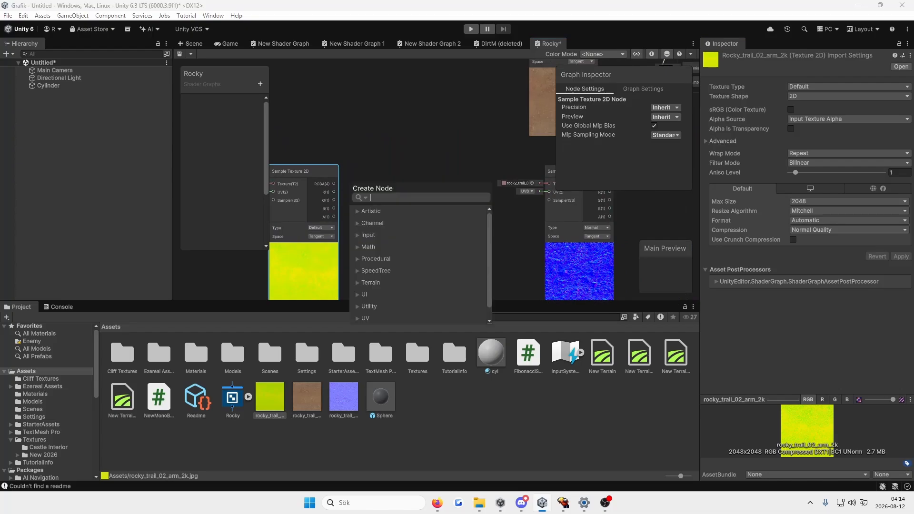
pyautogui.click(496, 166)
pyautogui.scroll(-2, 495, 166)
pyautogui.moveTo(495, 167); pyautogui.dragTo(401, 213, button='middle')
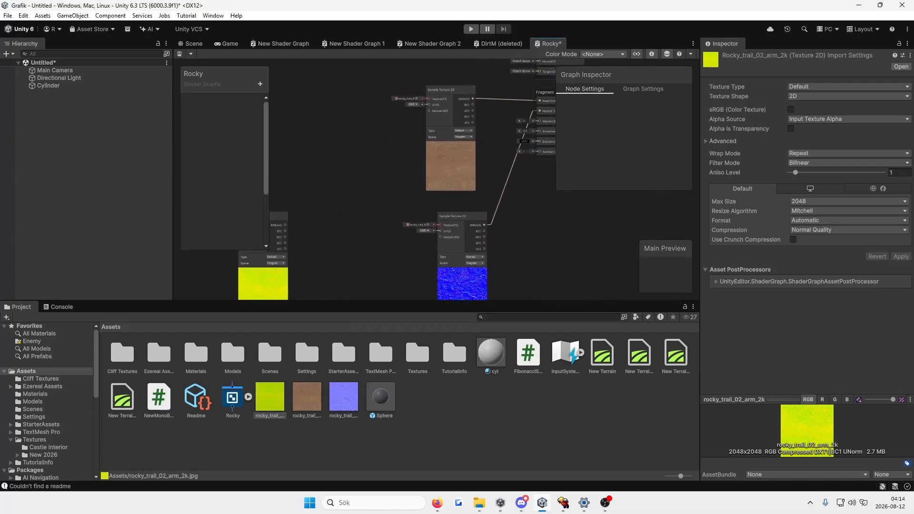
pyautogui.moveTo(285, 231); pyautogui.dragTo(540, 152)
pyautogui.moveTo(551, 173); pyautogui.dragTo(475, 188, button='middle')
pyautogui.scroll(2, 476, 190)
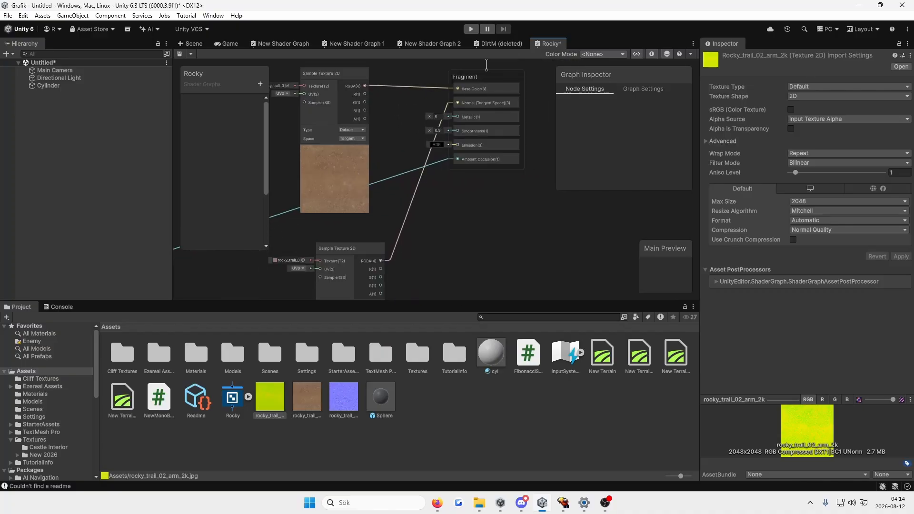
pyautogui.moveTo(400, 191); pyautogui.dragTo(585, 100, button='middle')
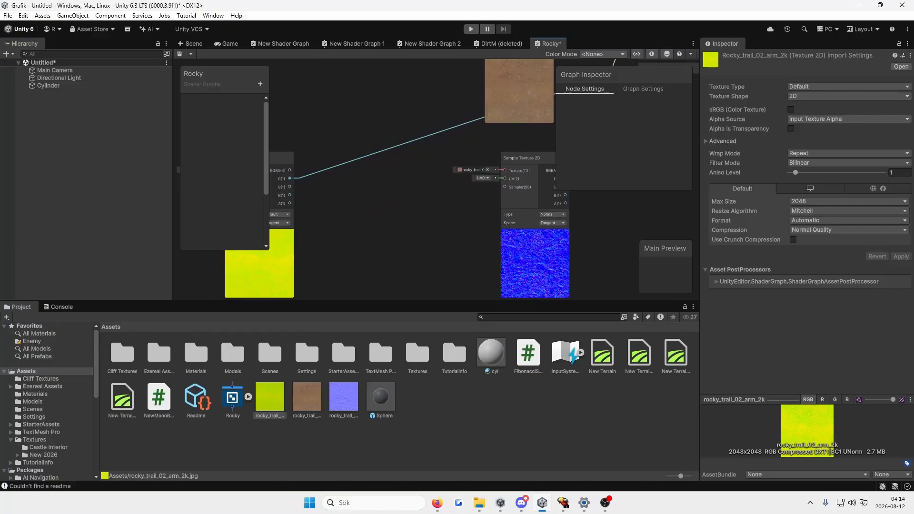
# Step: Add a One Minus node in the free space between the ARM sample and the normal sample
pyautogui.moveTo(400, 200); pyautogui.dragTo(424, 186, button='middle')
pyautogui.scroll(1, 394, 214)
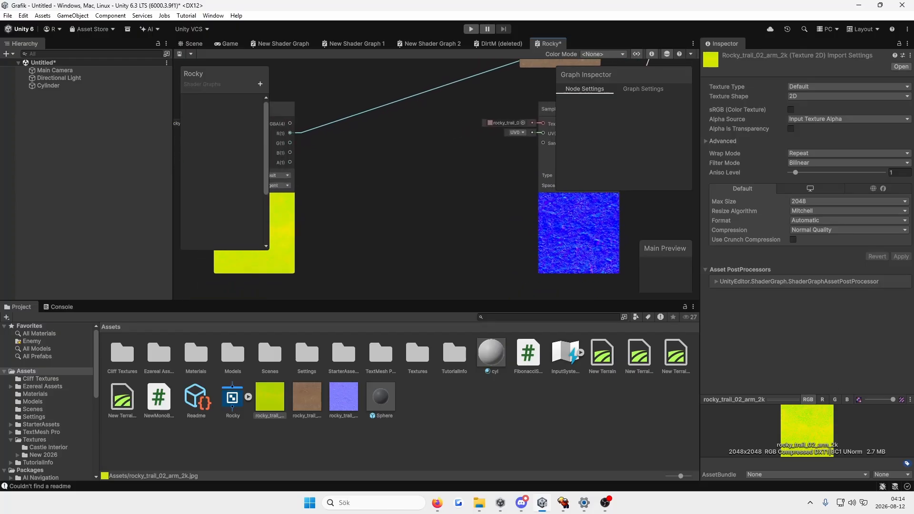
pyautogui.scroll(-1, 424, 215)
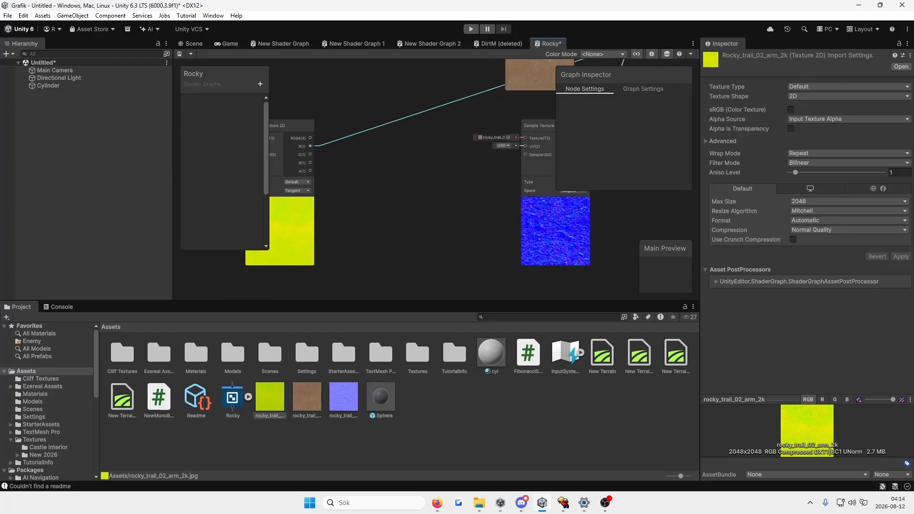
pyautogui.moveTo(495, 171); pyautogui.dragTo(466, 185, button='middle')
pyautogui.rightClick(403, 185)
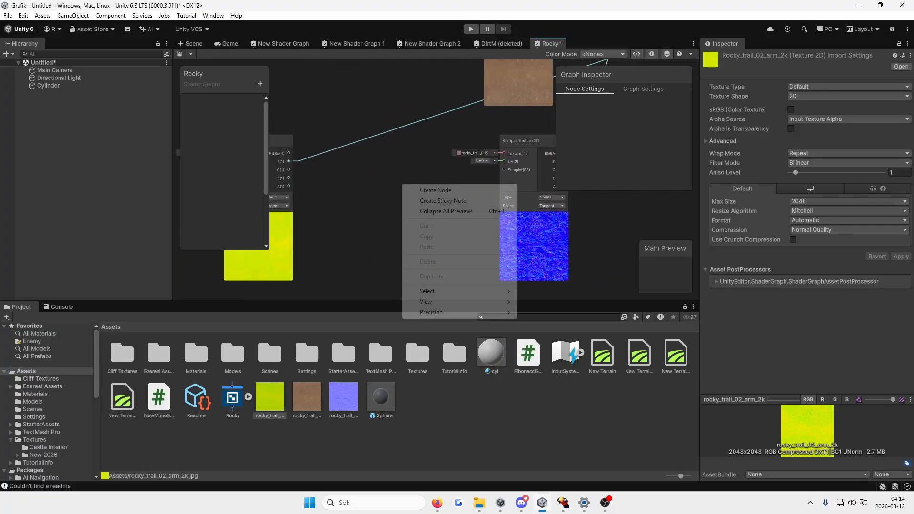
pyautogui.click(429, 190)
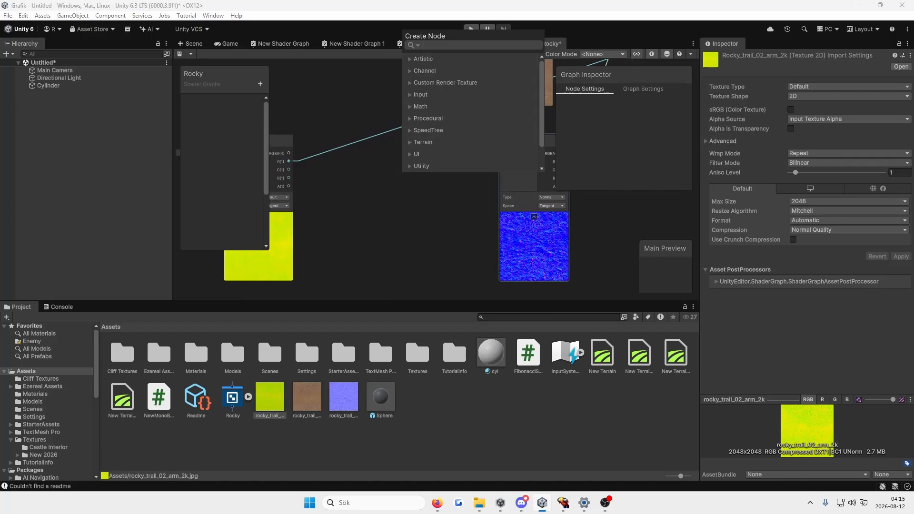
pyautogui.write('mius')
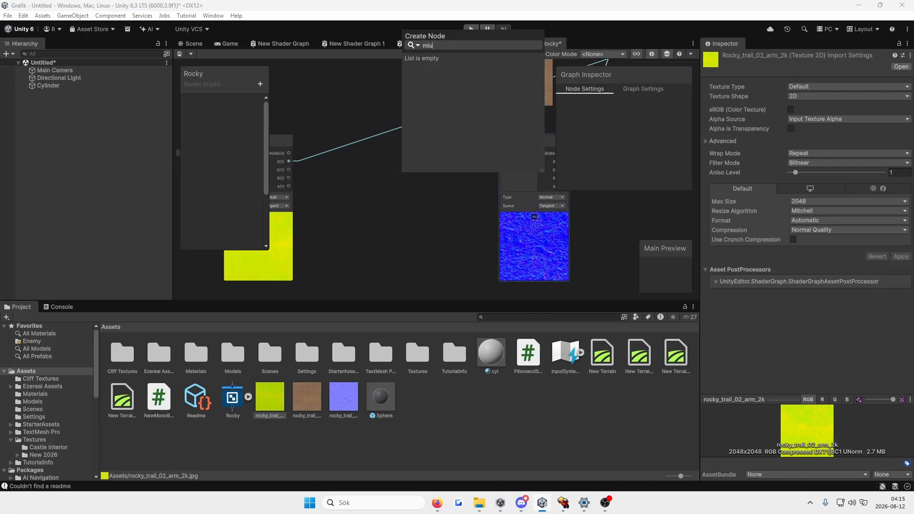
pyautogui.press('BackSpace')
pyautogui.write('nus')
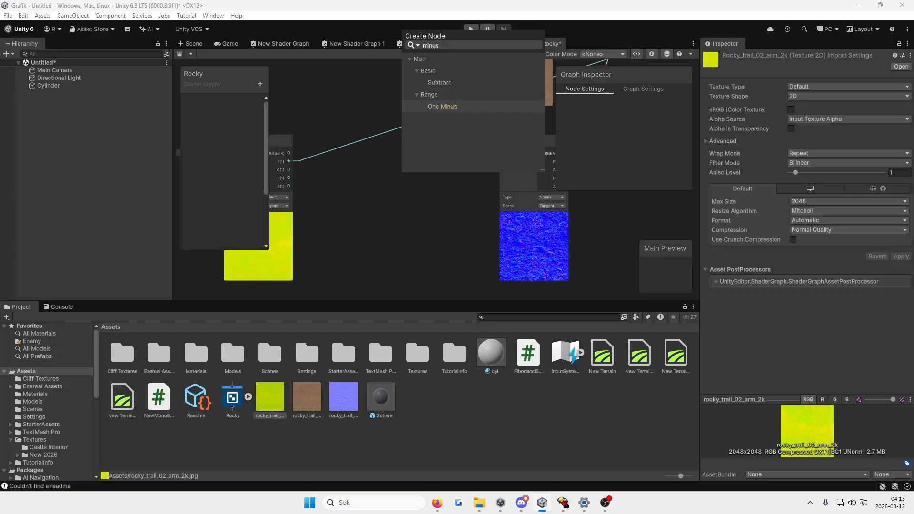
pyautogui.doubleClick(442, 106)
pyautogui.click(442, 107)
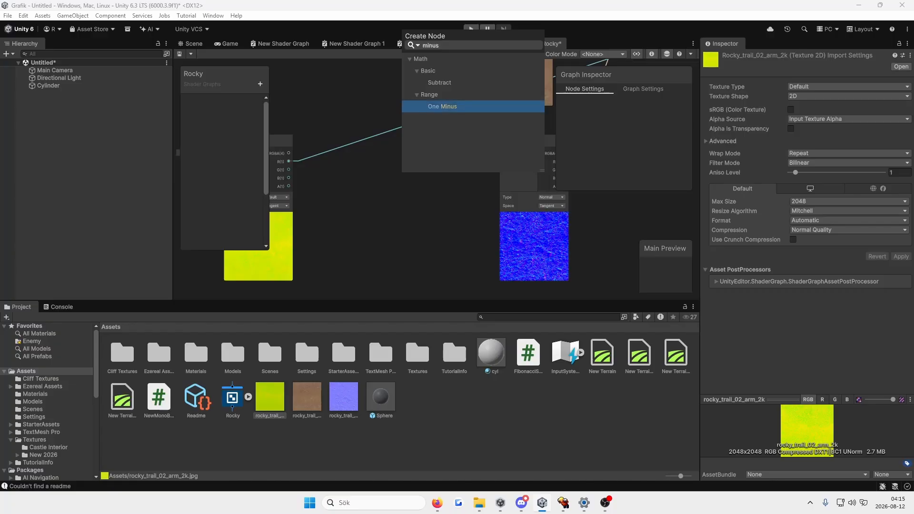
pyautogui.click(443, 106)
pyautogui.doubleClick(442, 107)
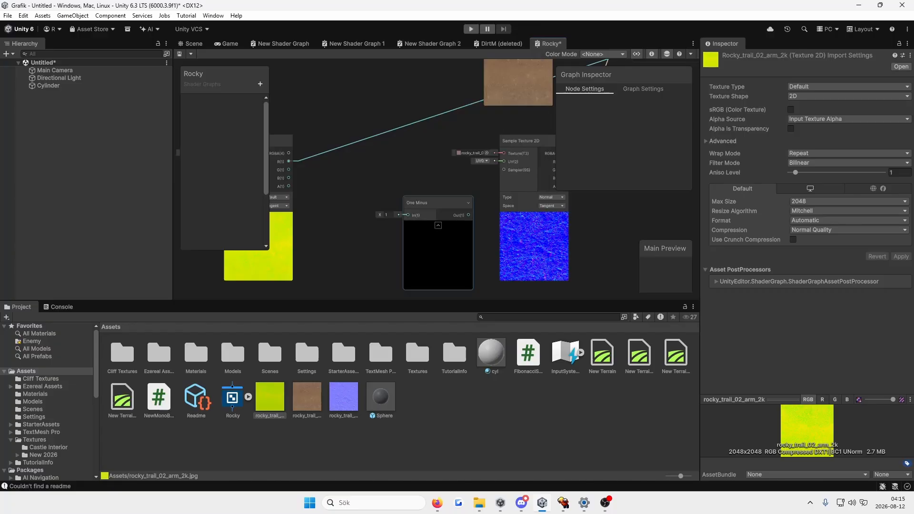
# Step: Position the One Minus node beside the ARM sample and route the sample's G output through it into Smoothness
pyautogui.moveTo(432, 204); pyautogui.dragTo(392, 164)
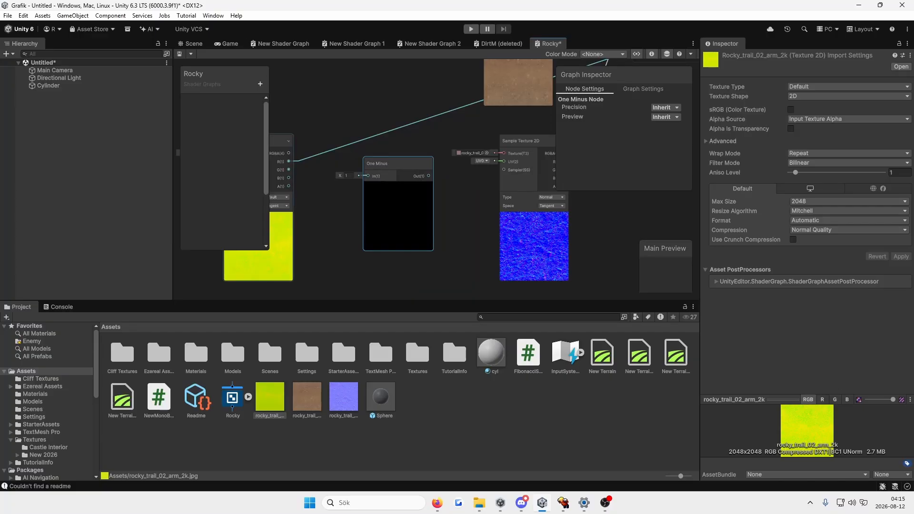
pyautogui.moveTo(289, 169); pyautogui.dragTo(368, 175)
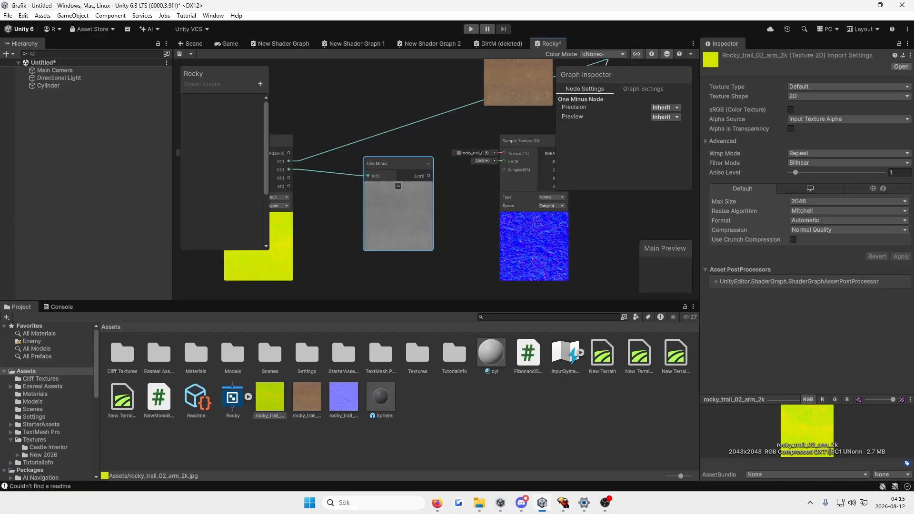
pyautogui.moveTo(457, 191); pyautogui.dragTo(381, 234, button='middle')
pyautogui.moveTo(353, 219); pyautogui.dragTo(368, 141)
pyautogui.moveTo(305, 228); pyautogui.dragTo(525, 154, button='middle')
pyautogui.scroll(-3, 516, 264)
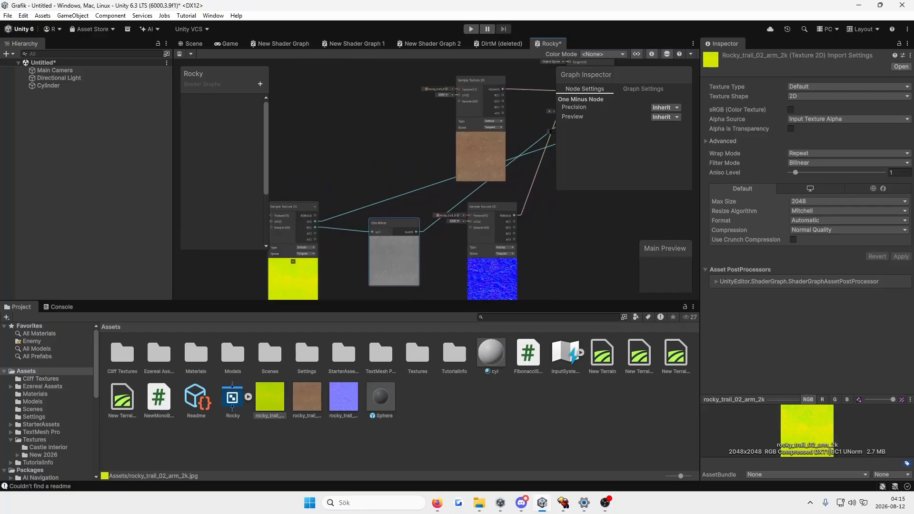
# Step: Move the normal texture sample node slightly farther from the One Minus node
pyautogui.click(293, 240)
pyautogui.moveTo(490, 160); pyautogui.dragTo(359, 217, button='middle')
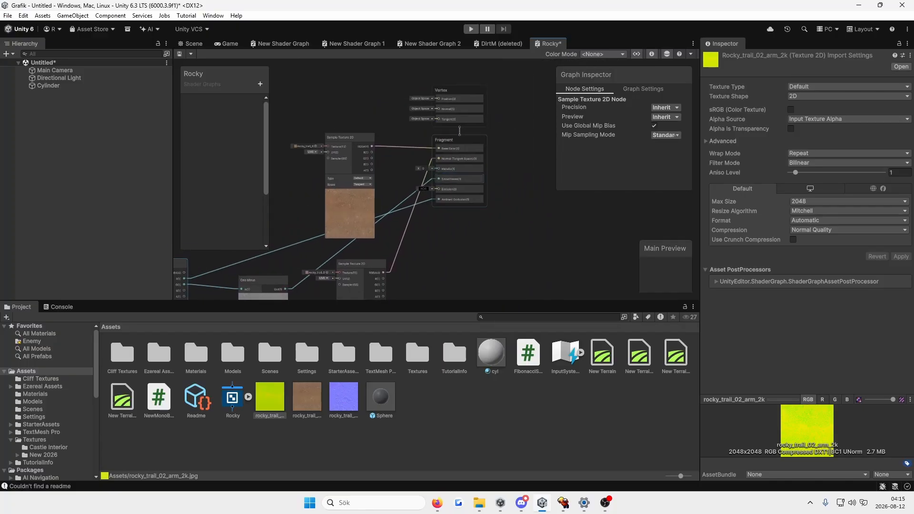
pyautogui.moveTo(460, 130); pyautogui.dragTo(514, 70, button='middle')
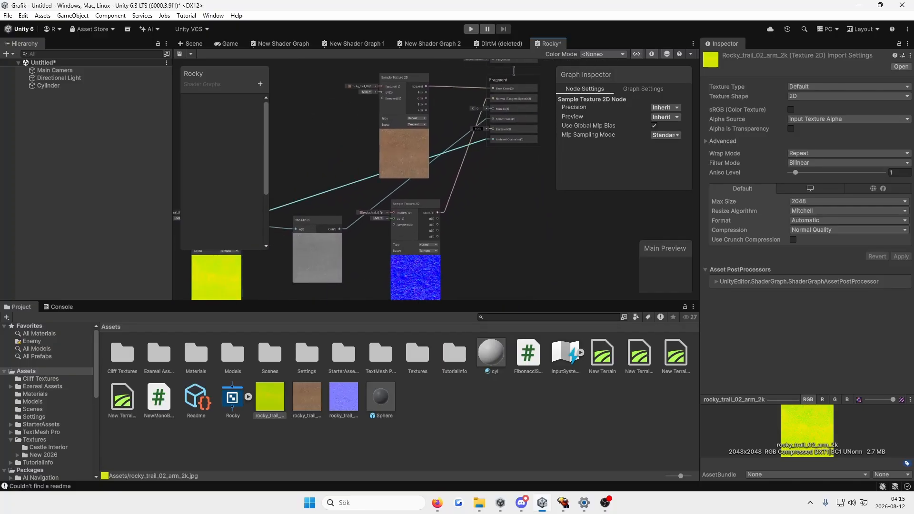
pyautogui.click(317, 245)
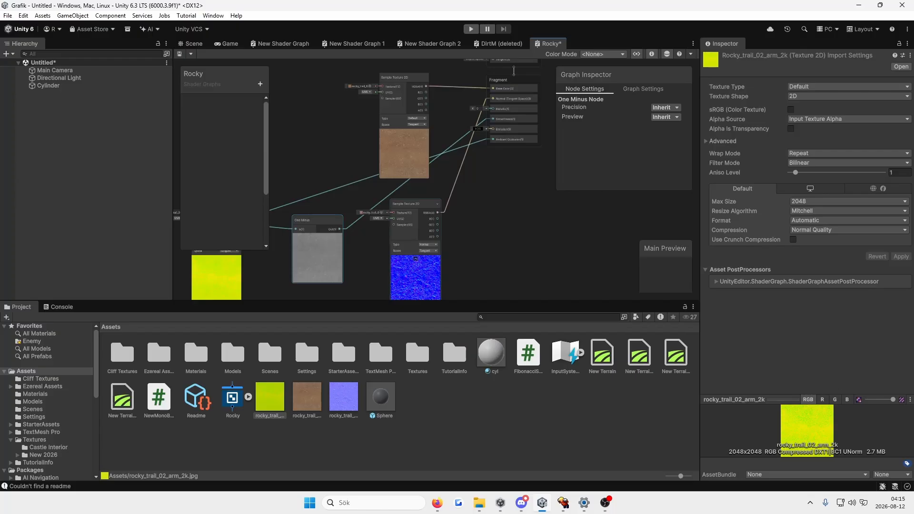
pyautogui.moveTo(405, 204); pyautogui.dragTo(419, 210)
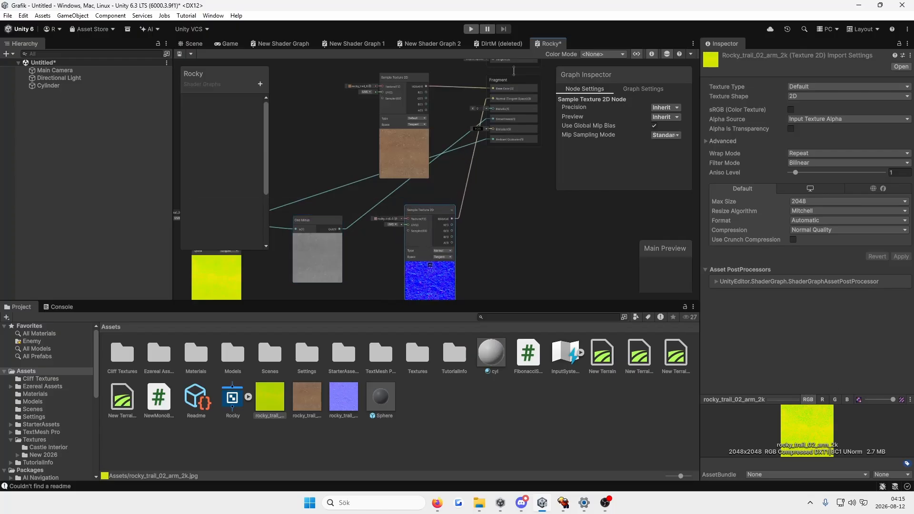
pyautogui.moveTo(350, 245); pyautogui.dragTo(413, 193, button='middle')
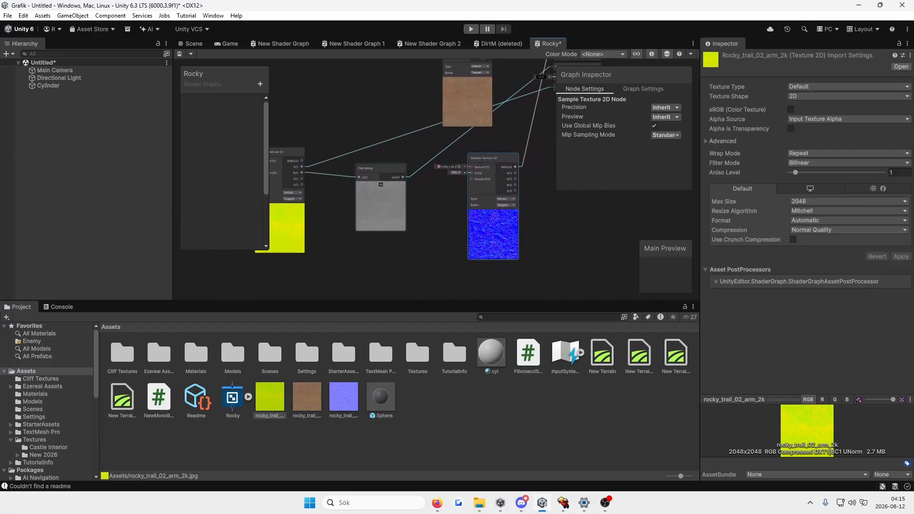
# Step: Connect the ARM sample's B output to the Fragment's Metallic input and save the shader graph
pyautogui.scroll(3, 328, 105)
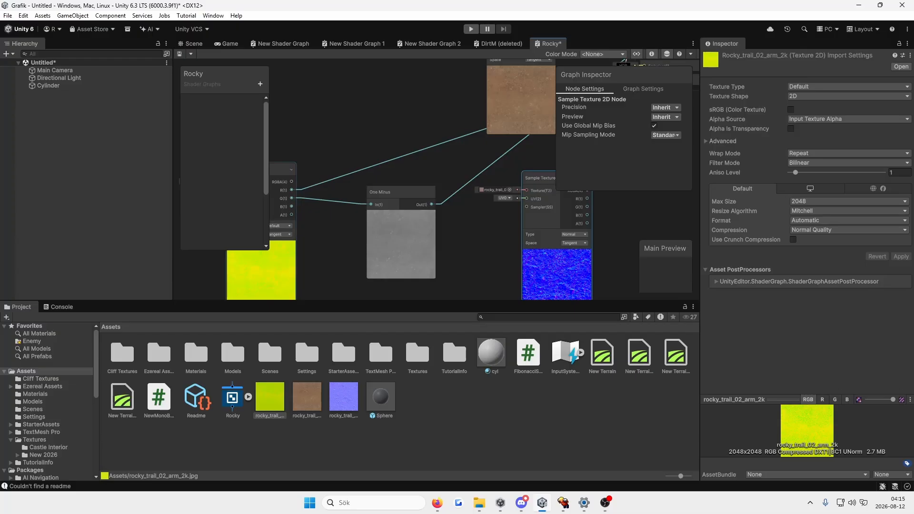
pyautogui.moveTo(292, 207); pyautogui.dragTo(419, 128)
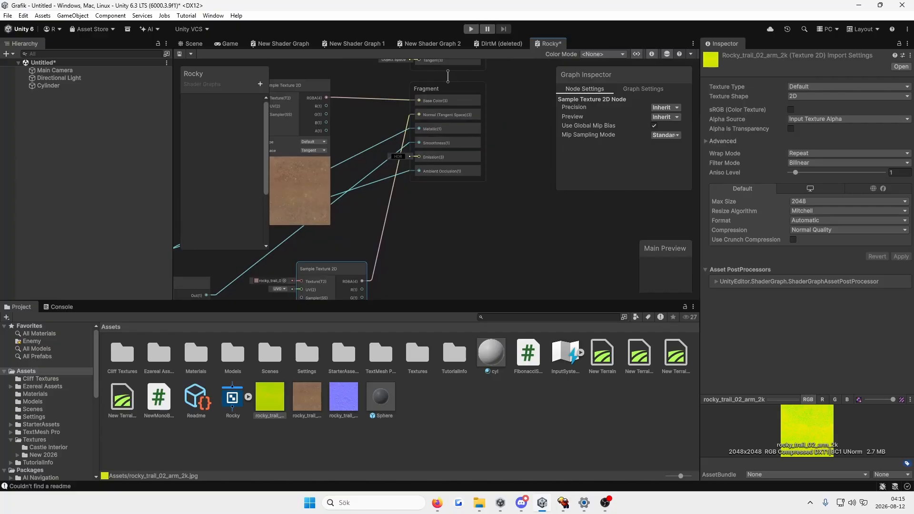
pyautogui.moveTo(382, 214); pyautogui.dragTo(430, 153, button='middle')
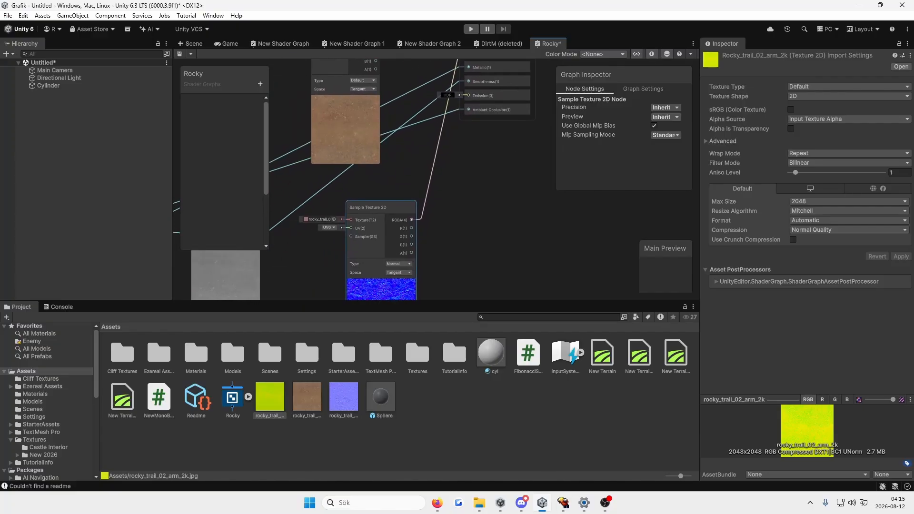
pyautogui.hotkey('ctrl', 's')
# Step: Return to the Scene view, expand the Rocky shader graph asset and apply its Rocky material to the cylinder
pyautogui.click(191, 44)
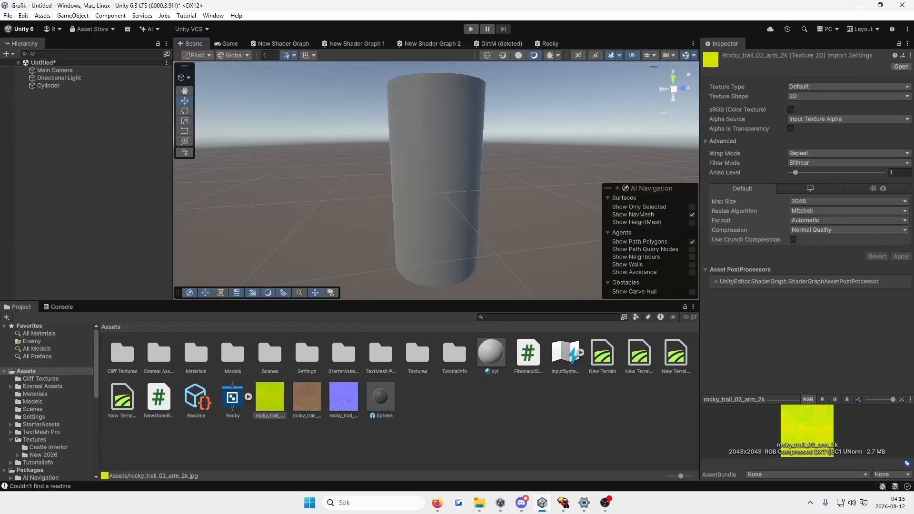
pyautogui.click(249, 397)
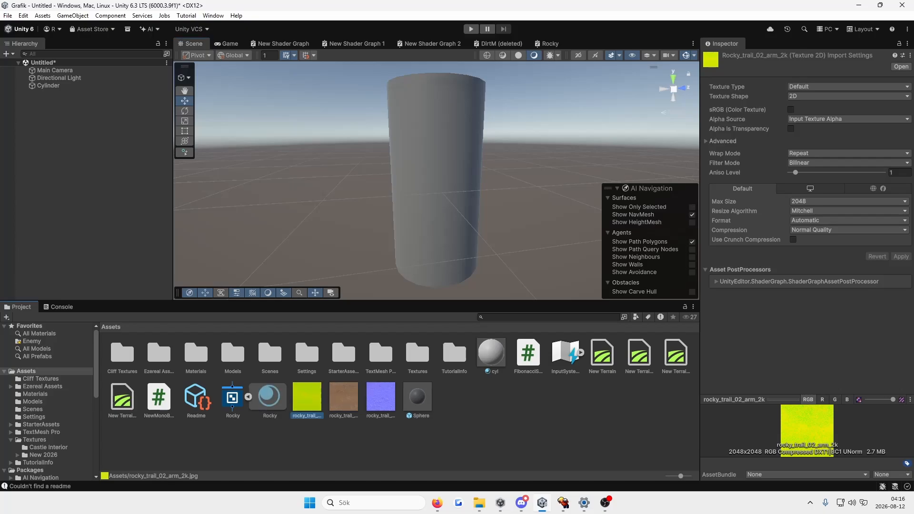
pyautogui.click(270, 397)
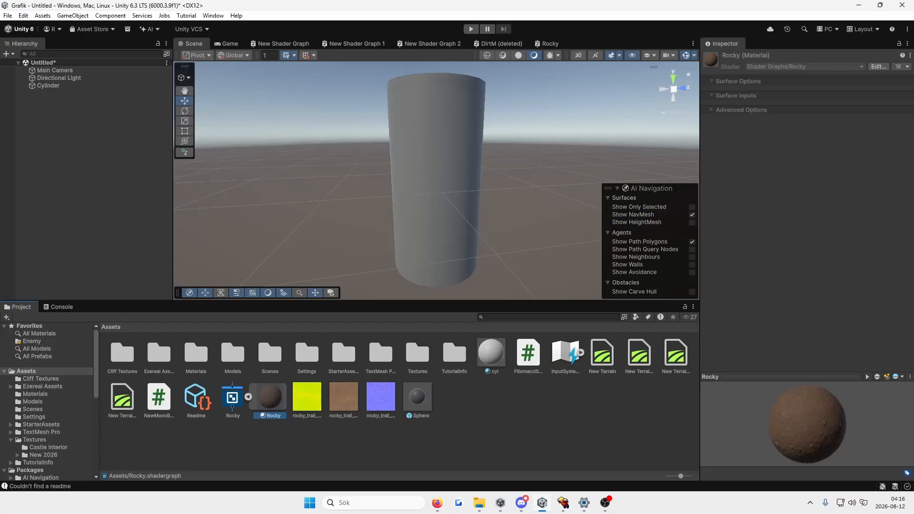
pyautogui.moveTo(269, 397); pyautogui.dragTo(436, 190)
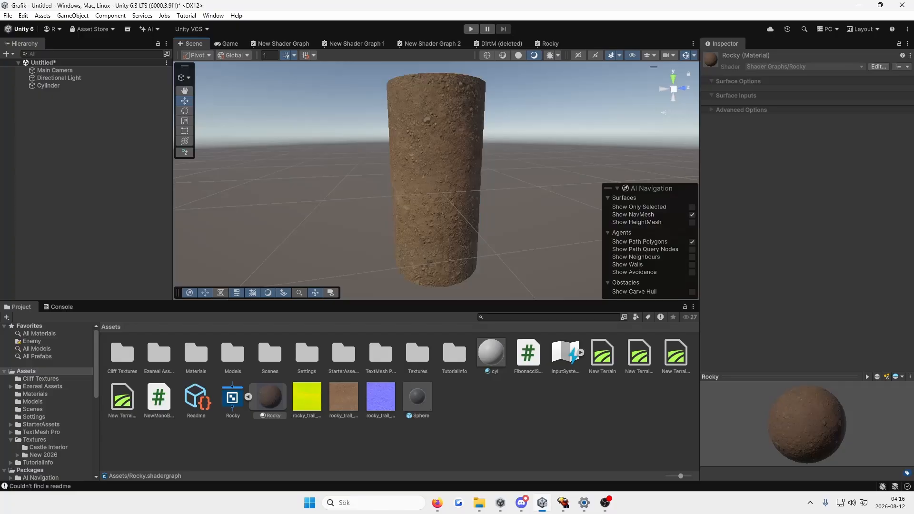
# Step: Inspect the Rocky material on the cylinder up close and from its unlit side
pyautogui.scroll(1, 436, 191)
pyautogui.scroll(-2, 436, 190)
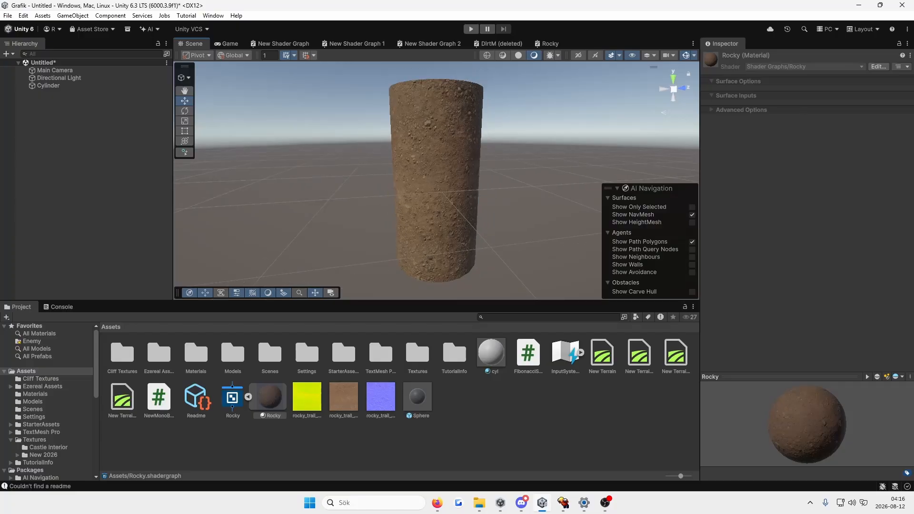
pyautogui.scroll(4, 436, 190)
pyautogui.moveTo(436, 191); pyautogui.dragTo(444, 156, button='middle')
pyautogui.scroll(3, 340, 262)
pyautogui.keyDown('alt'); pyautogui.moveTo(444, 156); pyautogui.dragTo(406, 72); pyautogui.keyUp('alt')
# Step: Rotate the Directional Light to X 68.68 and Y 170.2 to light the cylinder's dark side
pyautogui.click(73, 15)
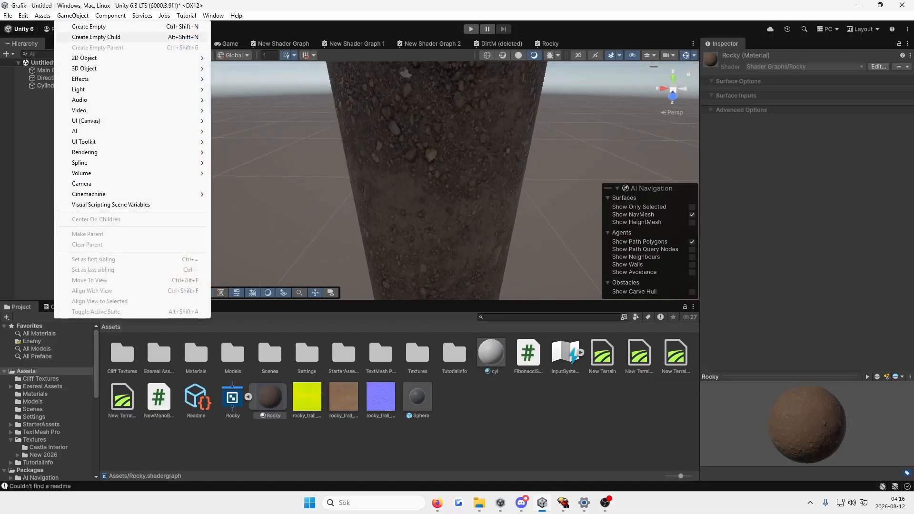
pyautogui.moveTo(78, 90)
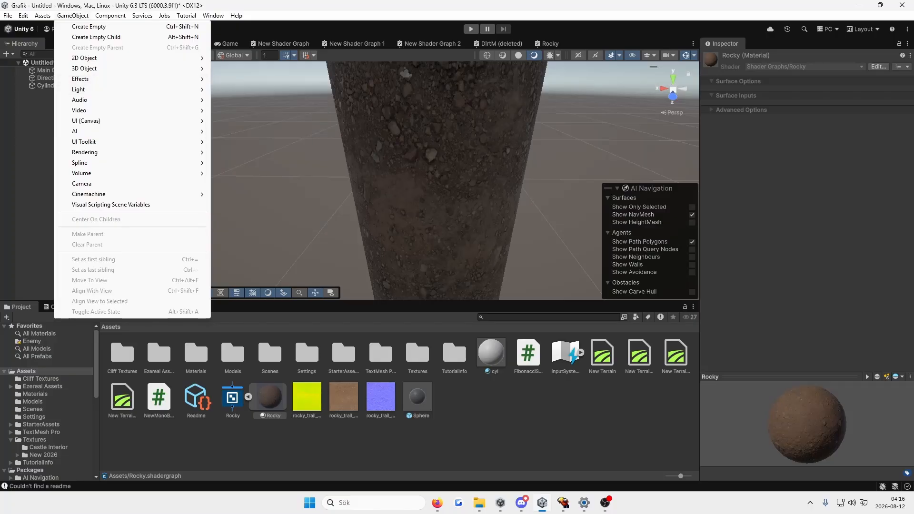
pyautogui.click(46, 78)
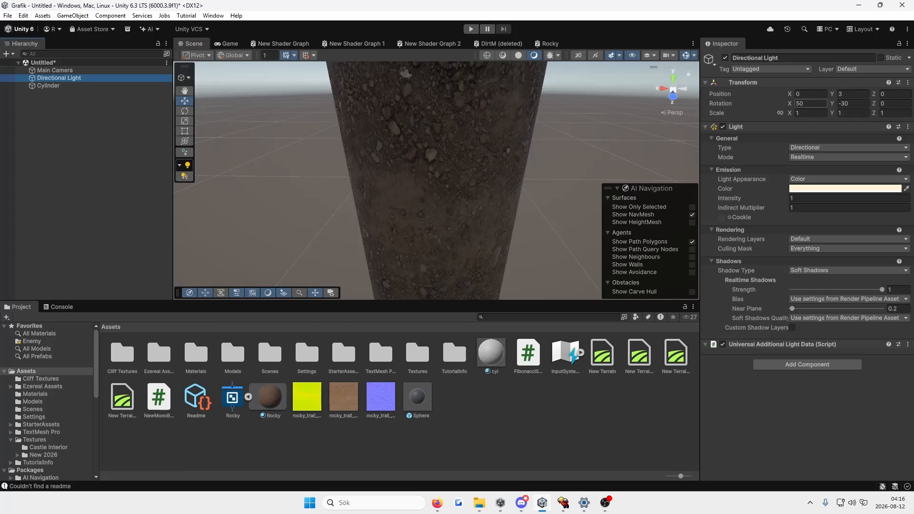
pyautogui.moveTo(790, 104); pyautogui.dragTo(903, 104)
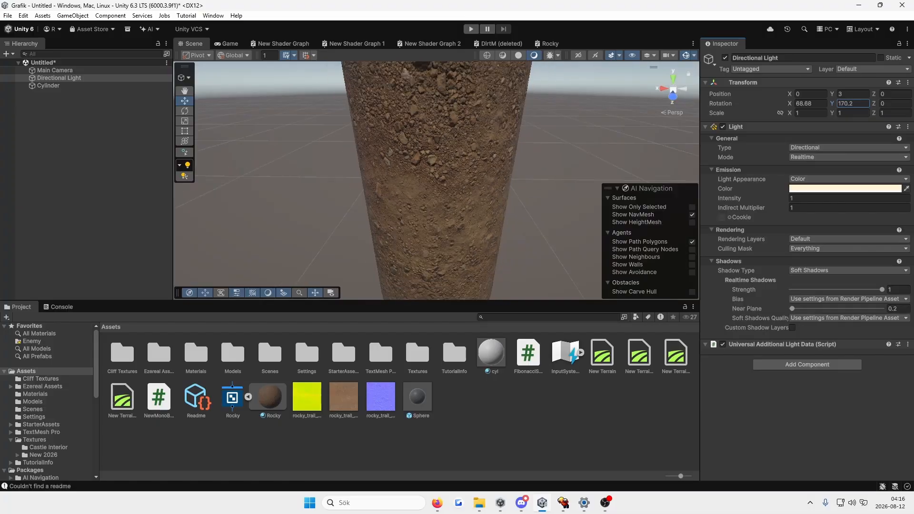
pyautogui.moveTo(438, 181); pyautogui.dragTo(354, 163, button='right')
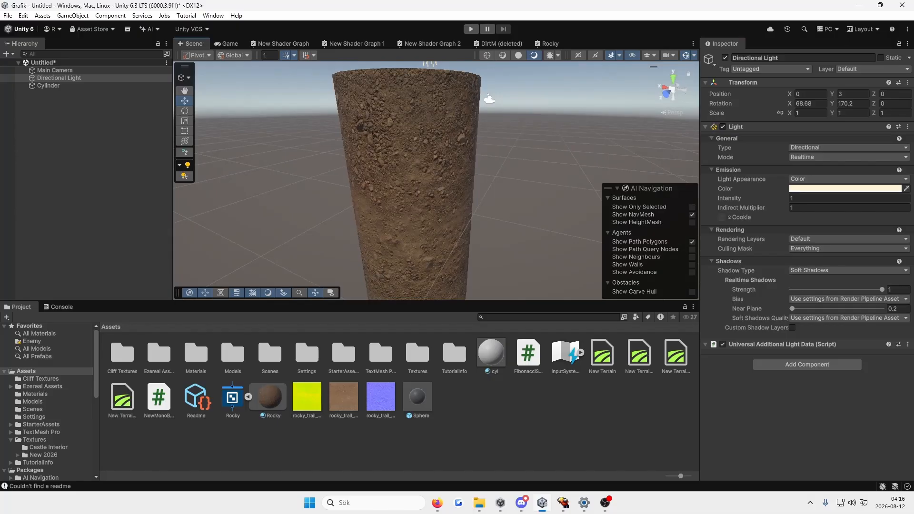